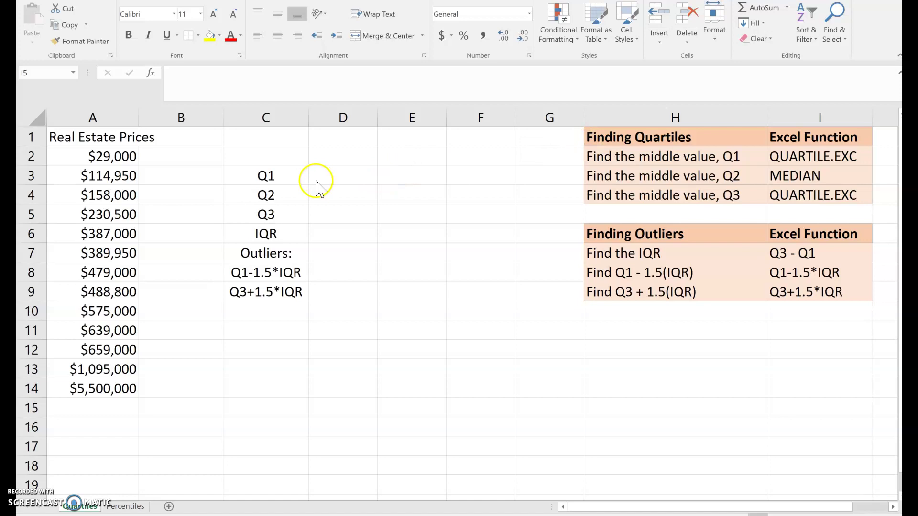
Step: Calculate Q1 of the real estate prices in D3 with the formula =QUARTILE.EXC(A2:A14,1)
{"action": "left_click", "coordinate": [337, 179]}
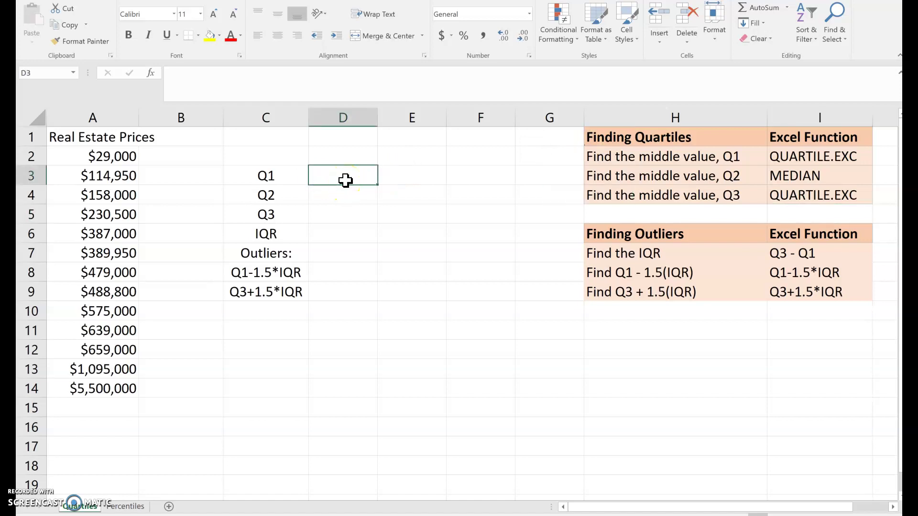
{"action": "type", "text": "="}
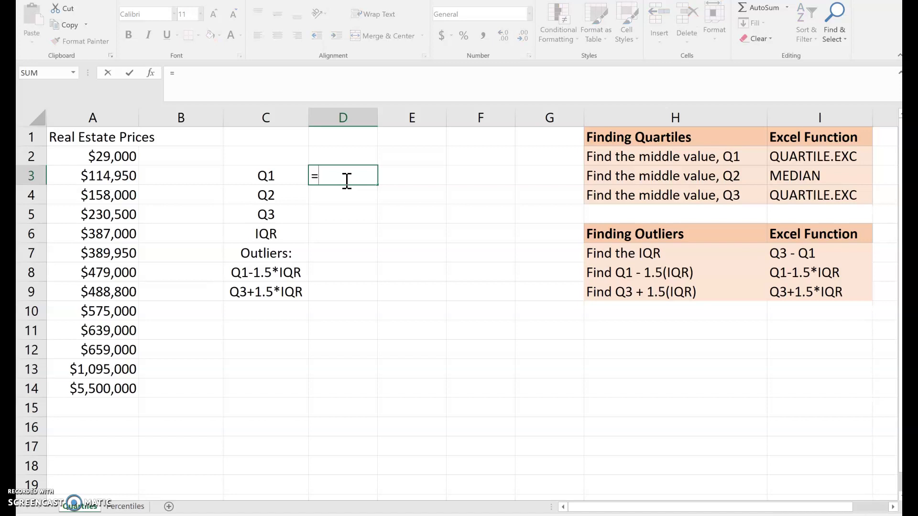
{"action": "type", "text": "qua"}
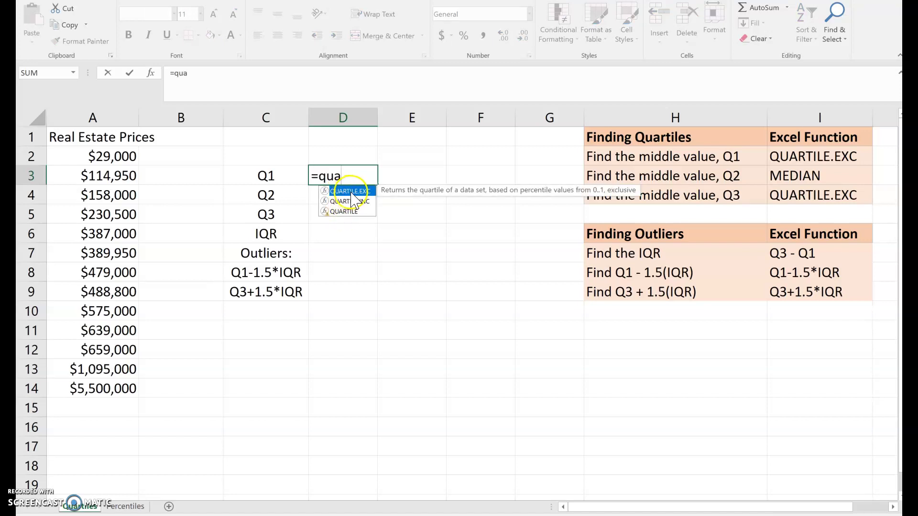
{"action": "double_click", "coordinate": [351, 192]}
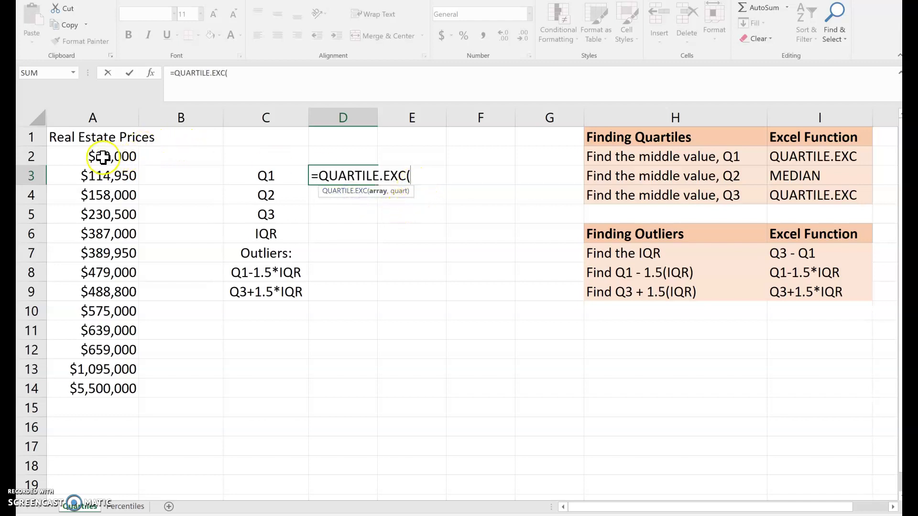
{"action": "left_click_drag", "start_coordinate": [102, 156], "coordinate": [100, 388]}
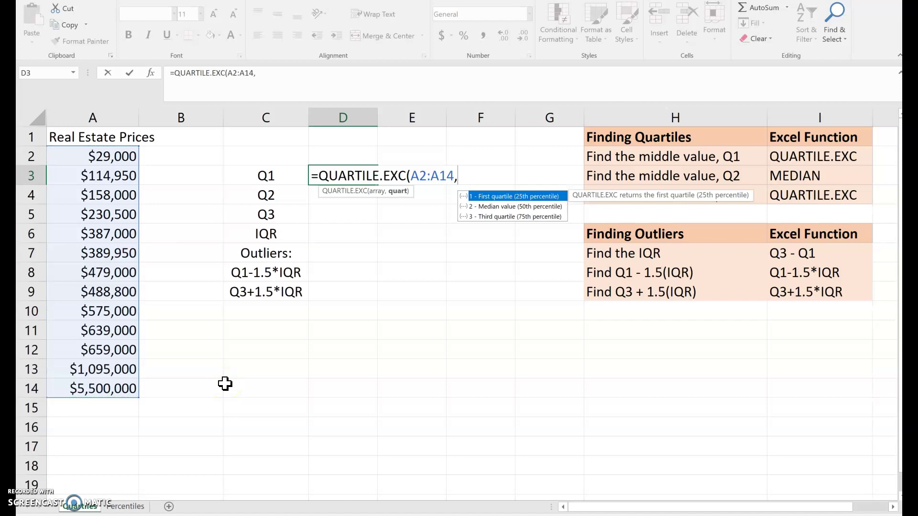
{"action": "type", "text": "1)"}
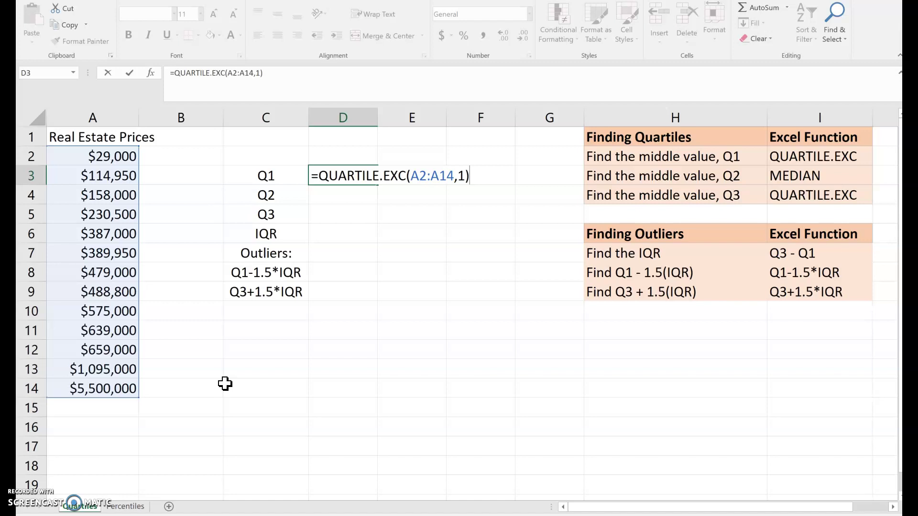
{"action": "key", "text": "Return"}
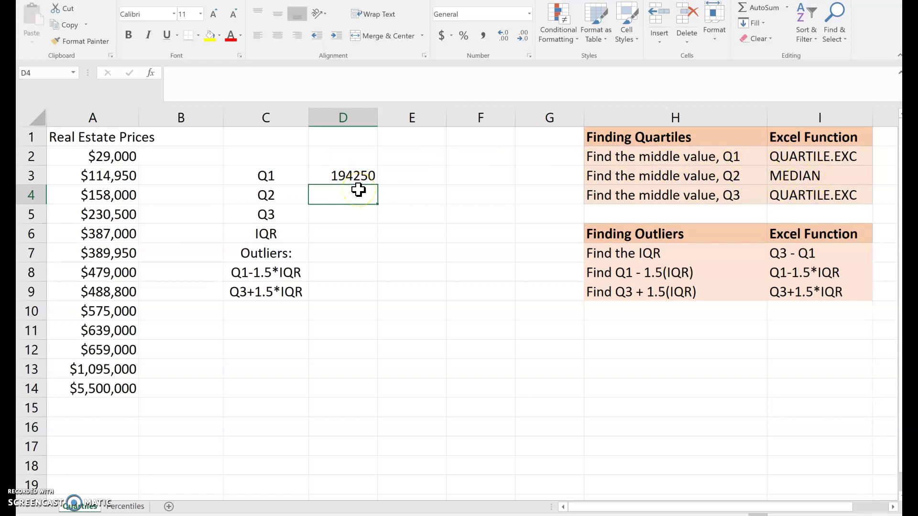
Step: Calculate Q2 of the real estate prices in D4 with the formula =MEDIAN(A2:A14)
{"action": "type", "text": "=me"}
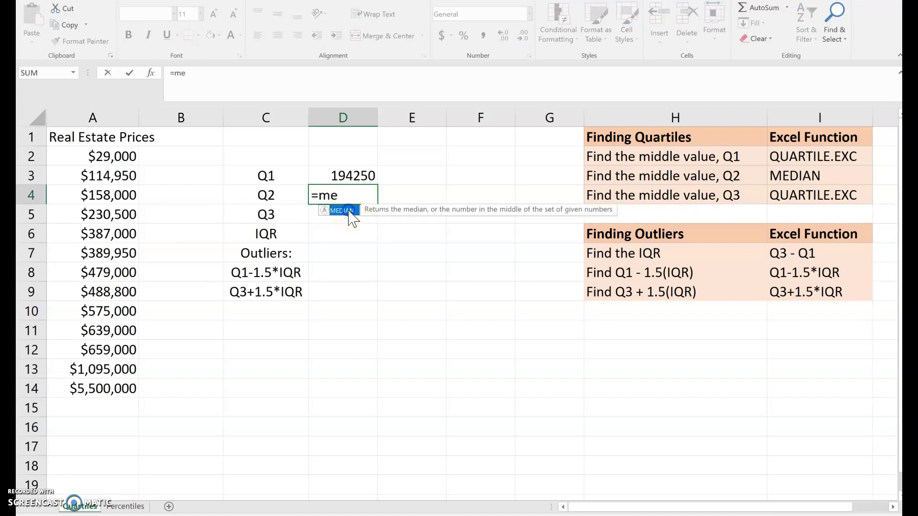
{"action": "double_click", "coordinate": [350, 214]}
{"action": "left_click_drag", "start_coordinate": [93, 157], "coordinate": [82, 400]}
{"action": "left_click", "coordinate": [84, 406]}
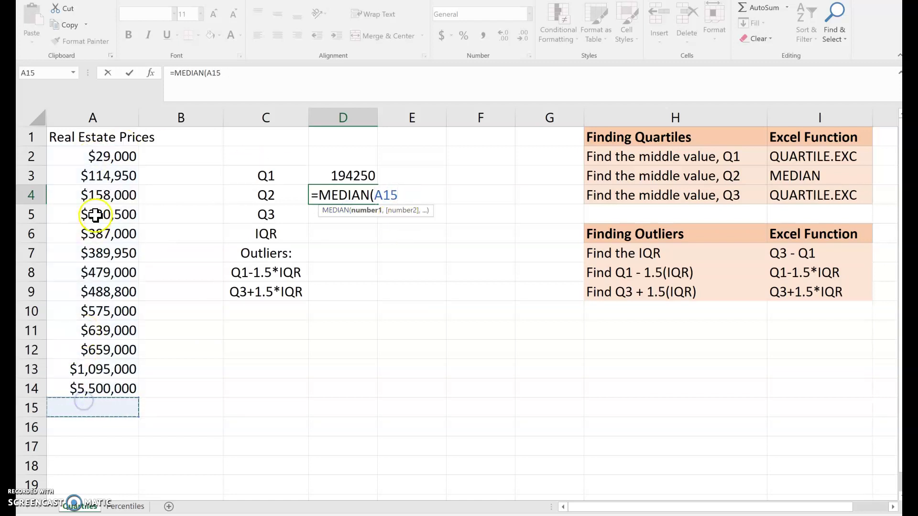
{"action": "left_click_drag", "start_coordinate": [106, 156], "coordinate": [88, 389]}
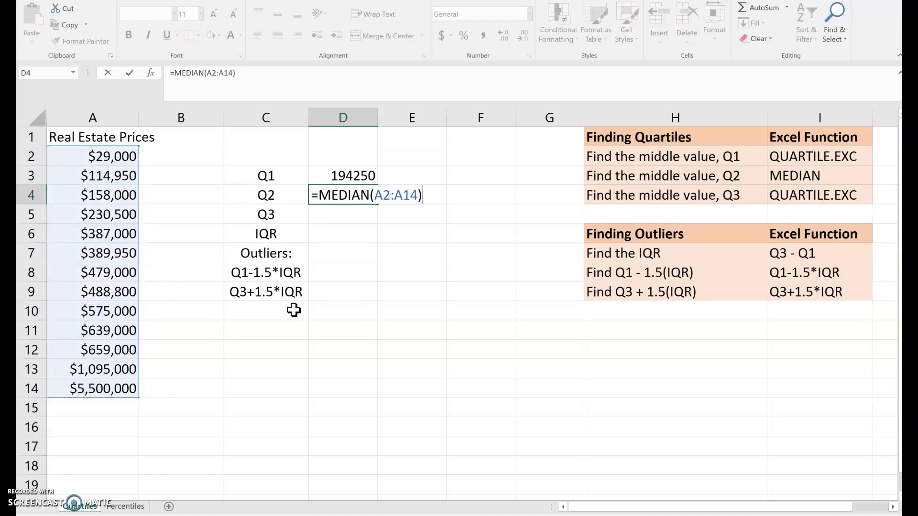
{"action": "key", "text": "Return"}
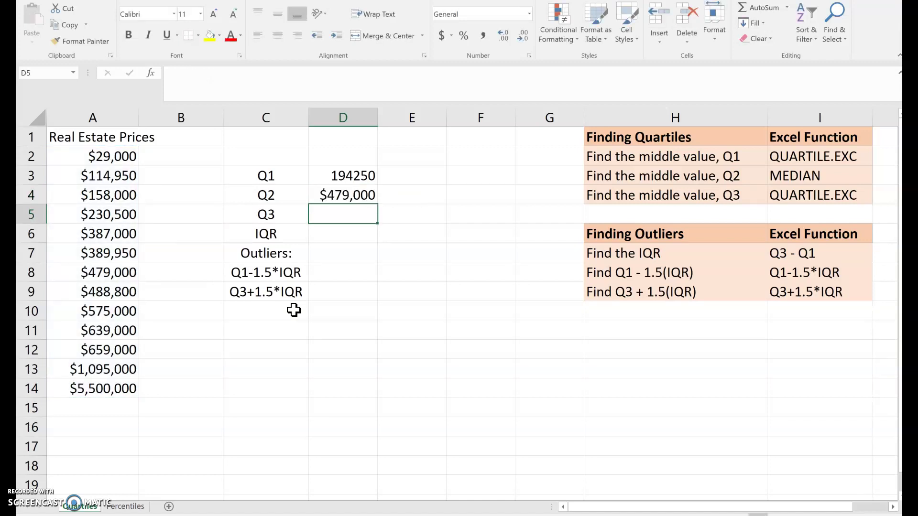
Step: Calculate Q3 of the real estate prices in D5 with the formula =QUARTILE.EXC(A2:A14,3)
{"action": "type", "text": "="}
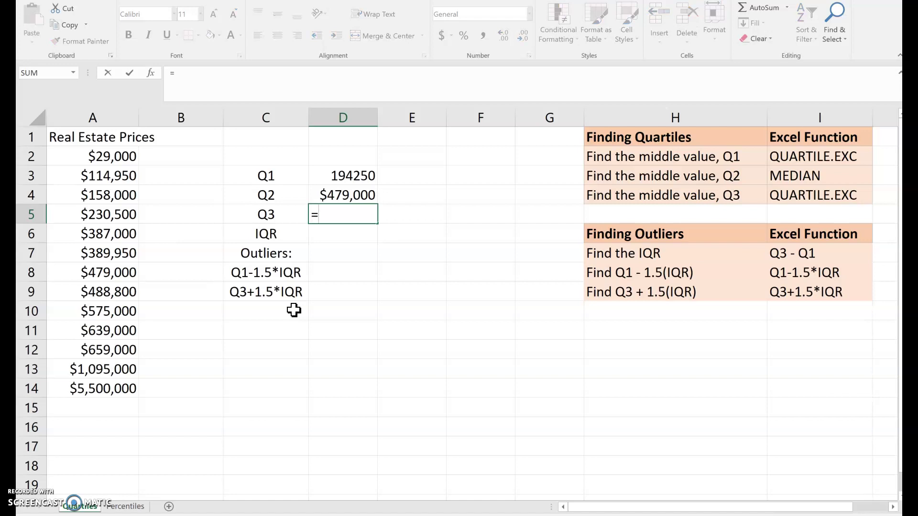
{"action": "type", "text": "qu"}
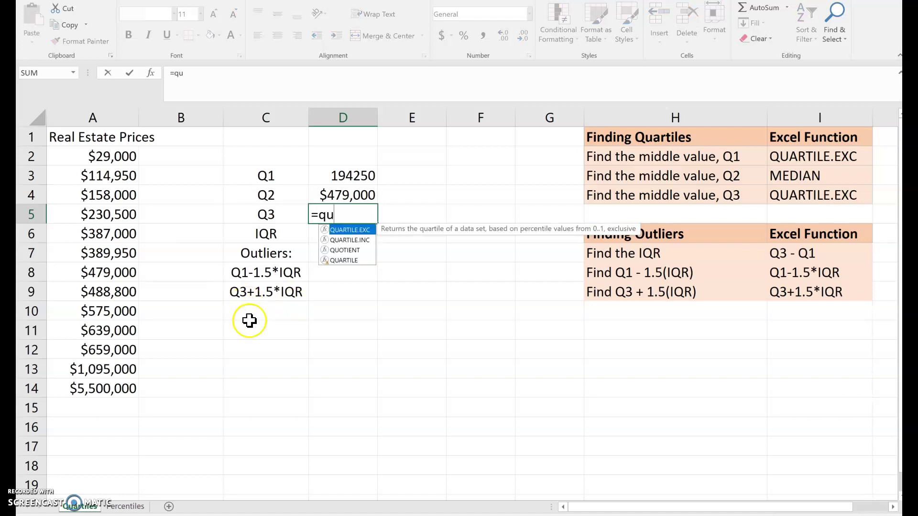
{"action": "left_click", "coordinate": [352, 231]}
{"action": "left_click", "coordinate": [352, 231]}
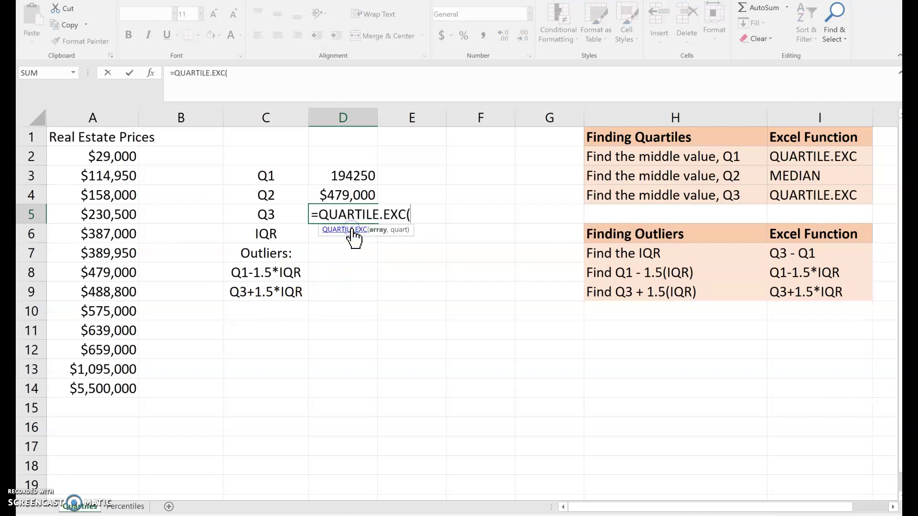
{"action": "left_click_drag", "start_coordinate": [127, 160], "coordinate": [117, 380]}
{"action": "type", "text": ","}
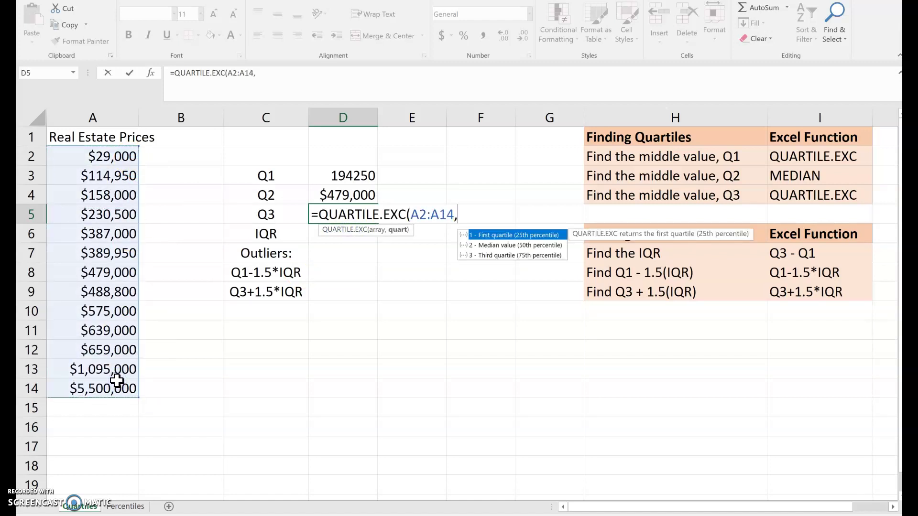
{"action": "type", "text": "3)"}
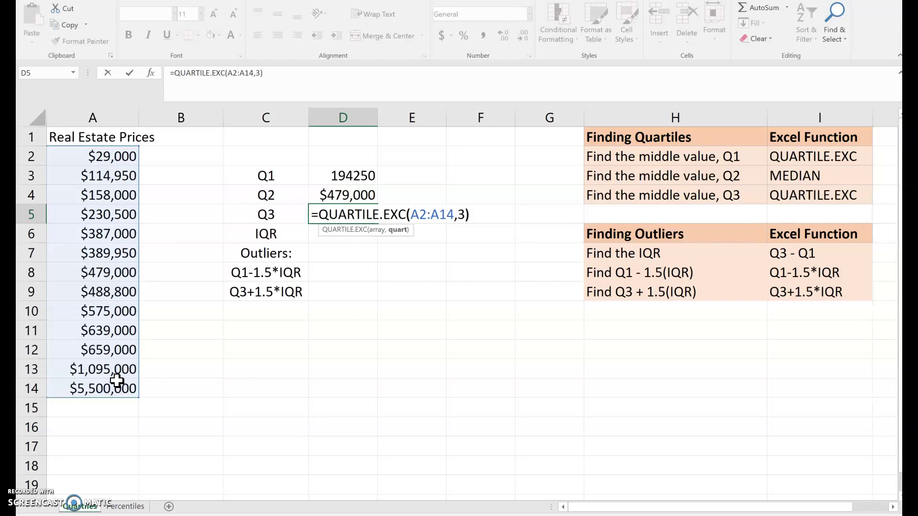
{"action": "key", "text": "Return"}
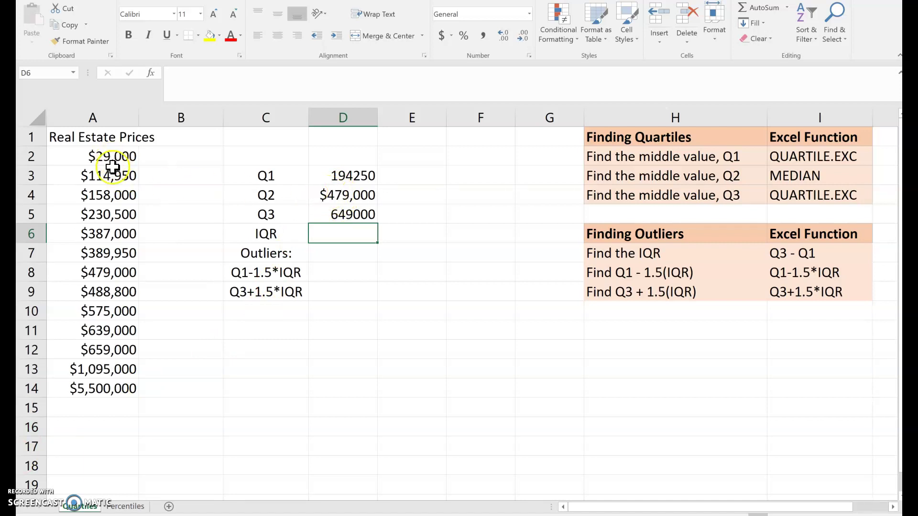
Step: Format the Q1 result in D3 as Currency with no decimal places
{"action": "left_click", "coordinate": [357, 174]}
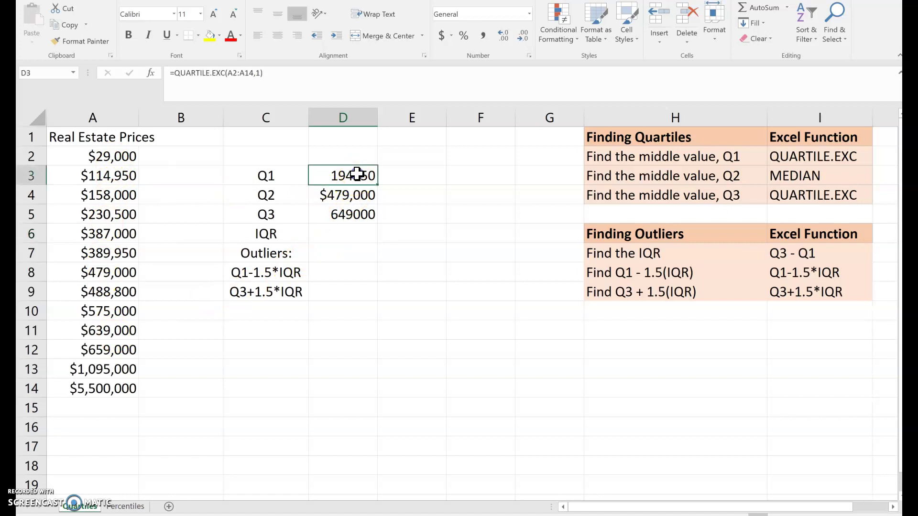
{"action": "left_click", "coordinate": [529, 15]}
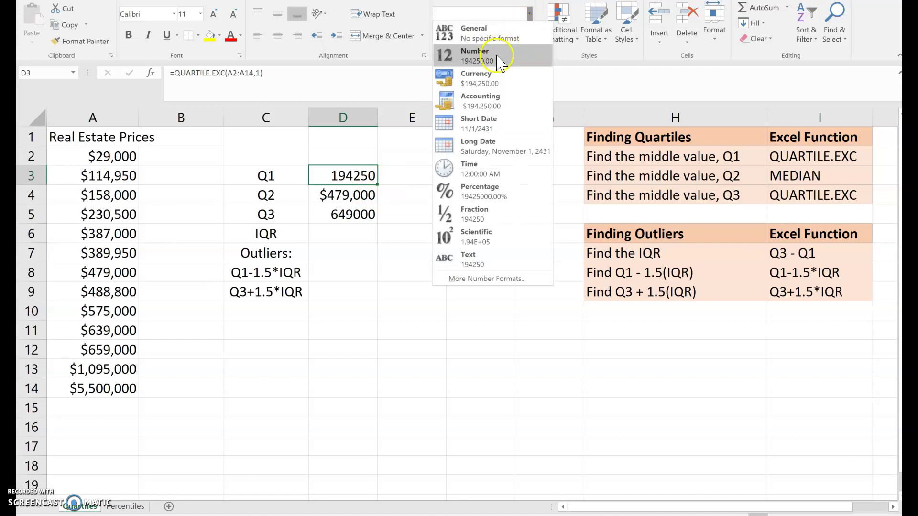
{"action": "left_click", "coordinate": [493, 83]}
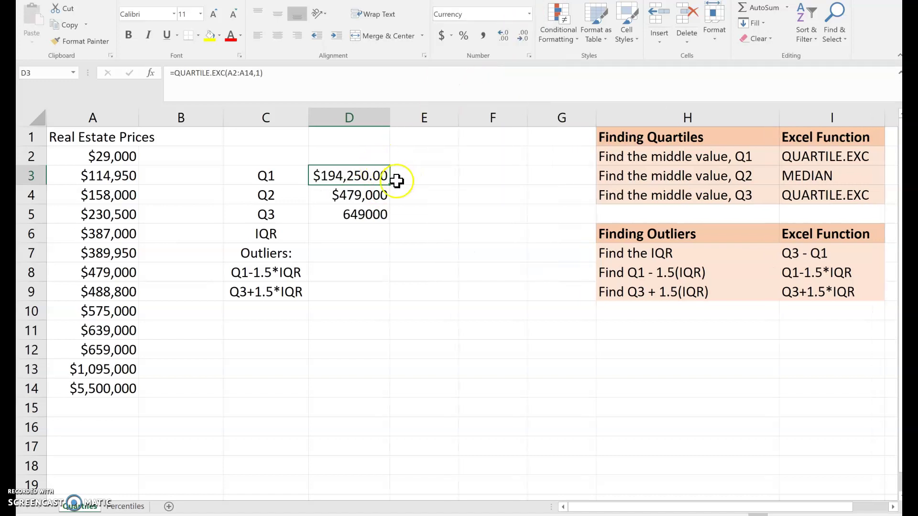
{"action": "left_click", "coordinate": [524, 35]}
{"action": "left_click", "coordinate": [524, 36]}
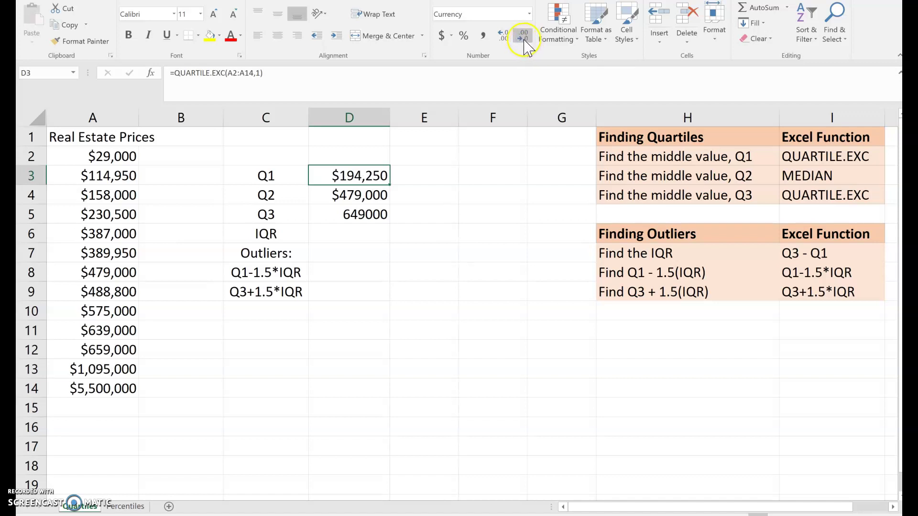
Step: Format the Q3 result in D5 as Currency with no decimal places
{"action": "left_click", "coordinate": [366, 210]}
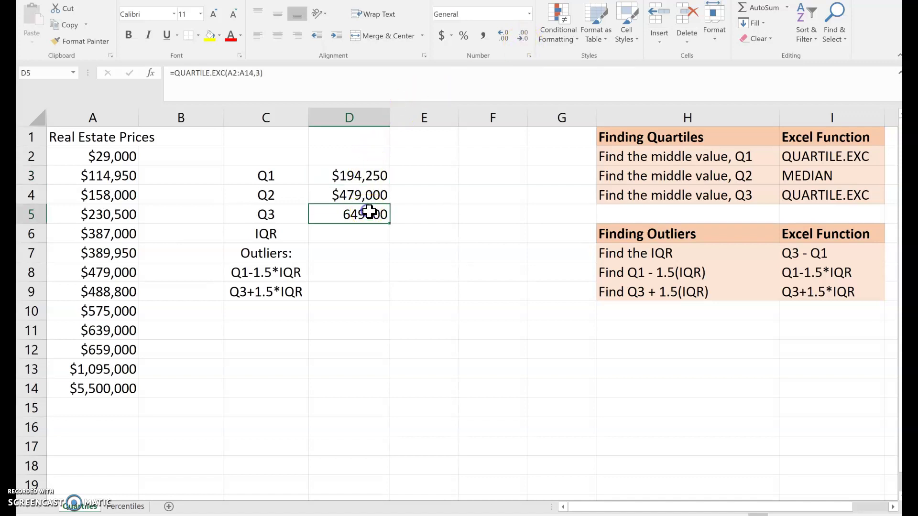
{"action": "left_click", "coordinate": [528, 17]}
{"action": "left_click", "coordinate": [507, 84]}
{"action": "left_click", "coordinate": [524, 36]}
{"action": "left_click", "coordinate": [525, 36]}
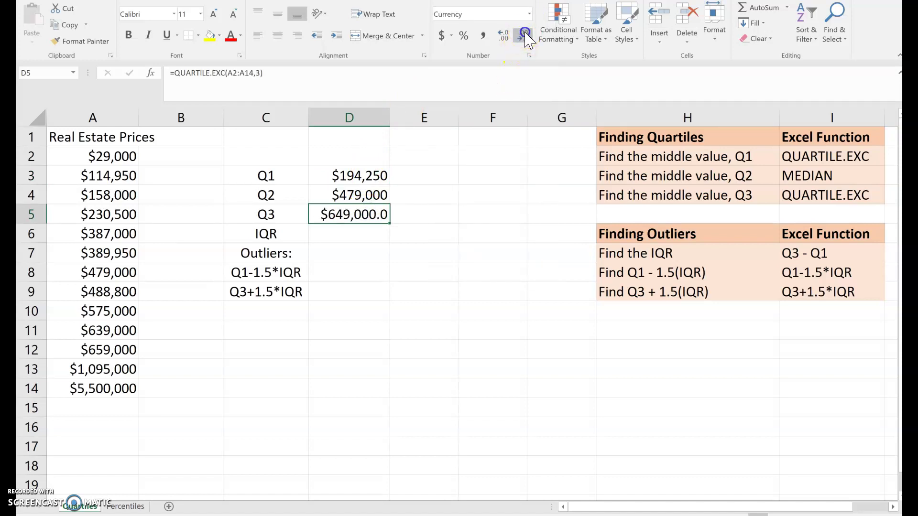
{"action": "left_click", "coordinate": [525, 36]}
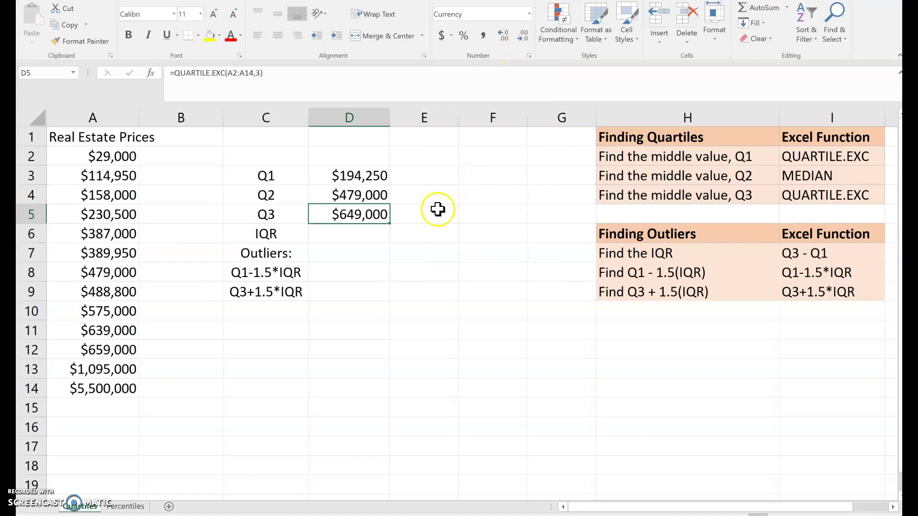
Step: Calculate the interquartile range in D6 as Q3 minus Q1 with the formula =D5-D3
{"action": "left_click", "coordinate": [354, 238]}
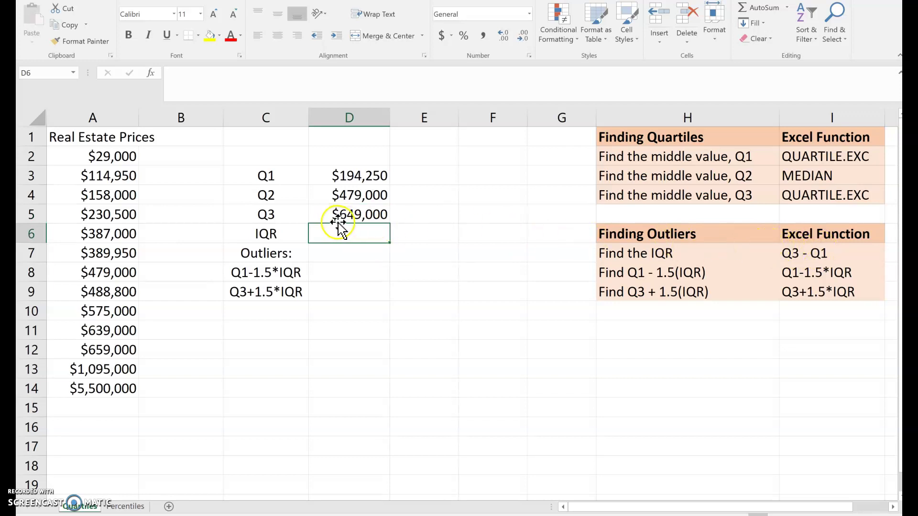
{"action": "type", "text": "="}
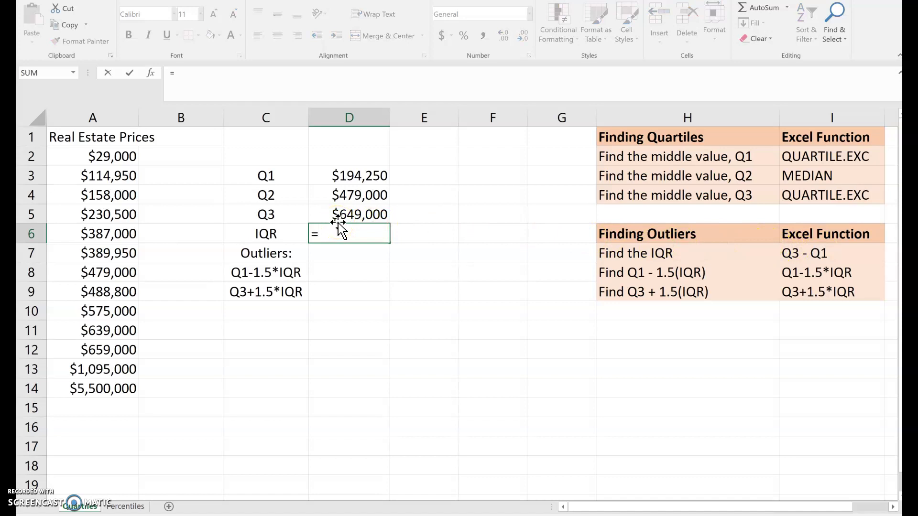
{"action": "type", "text": "qu"}
{"action": "key", "text": "BackSpace"}
{"action": "left_click", "coordinate": [343, 215]}
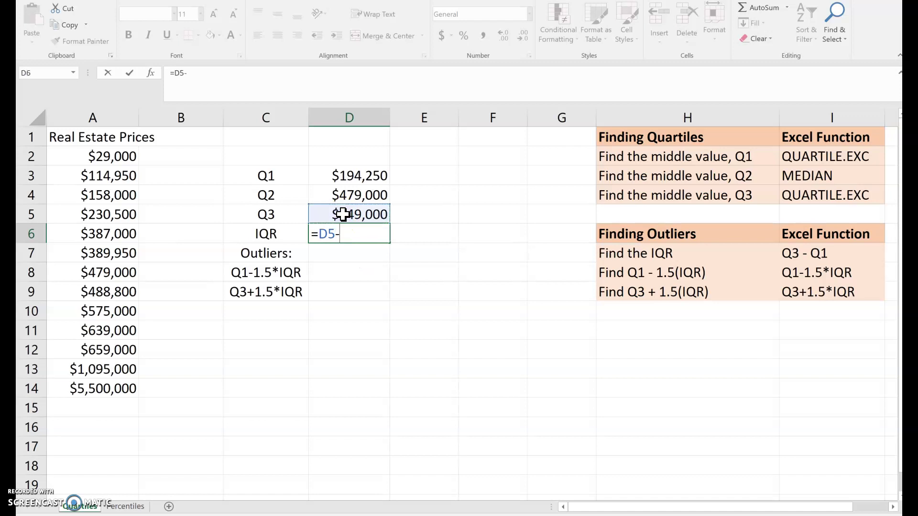
{"action": "left_click", "coordinate": [346, 176]}
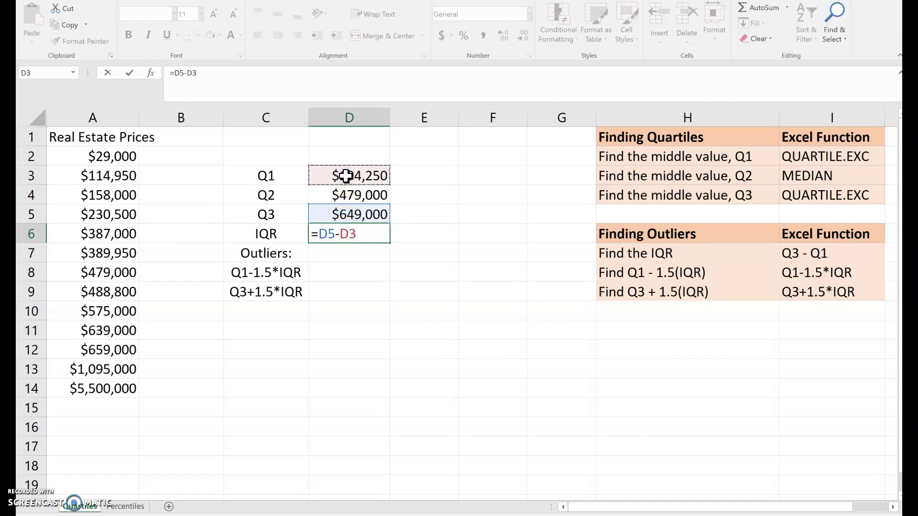
{"action": "key", "text": "Return"}
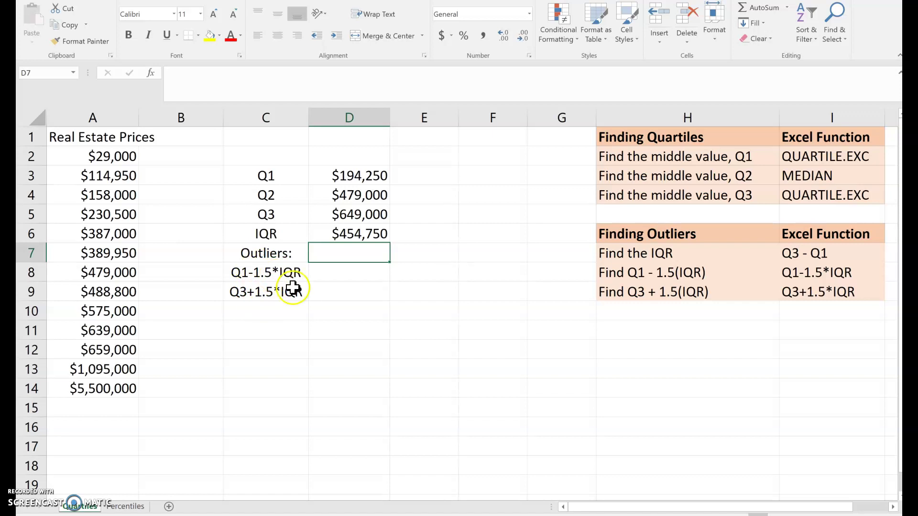
Step: Calculate the lower outlier limit in D8 with the formula =D3-1.5*D6
{"action": "left_click", "coordinate": [341, 278]}
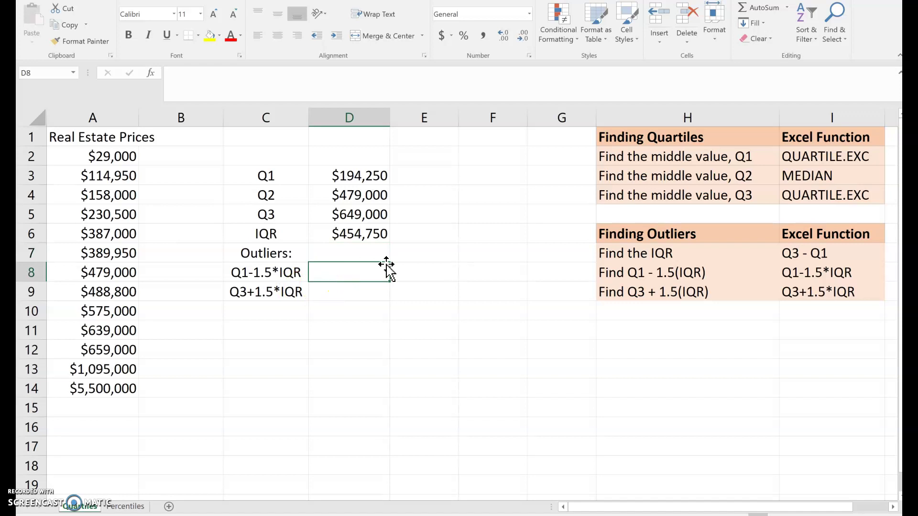
{"action": "type", "text": "="}
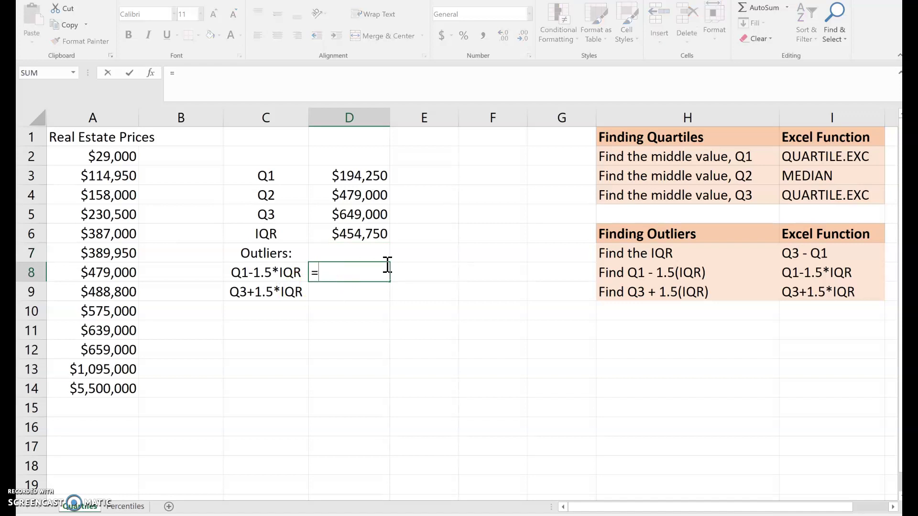
{"action": "left_click", "coordinate": [364, 176]}
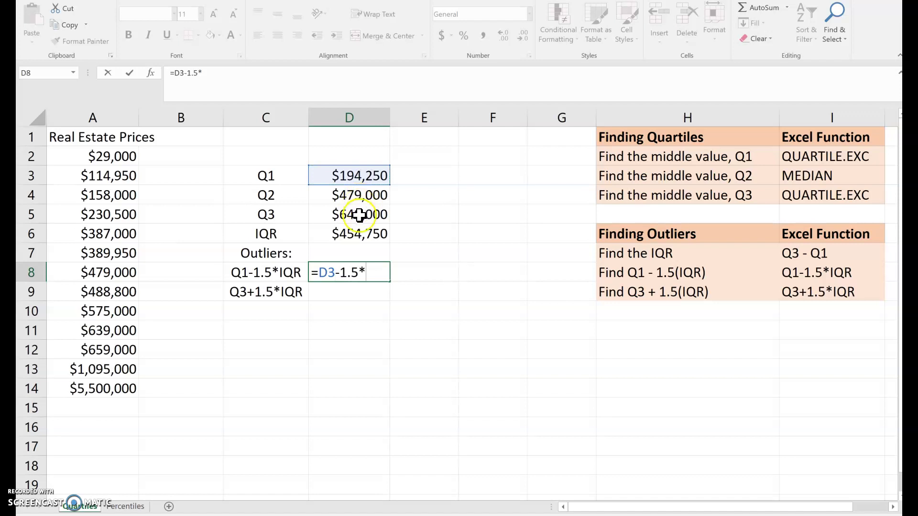
{"action": "left_click", "coordinate": [359, 233]}
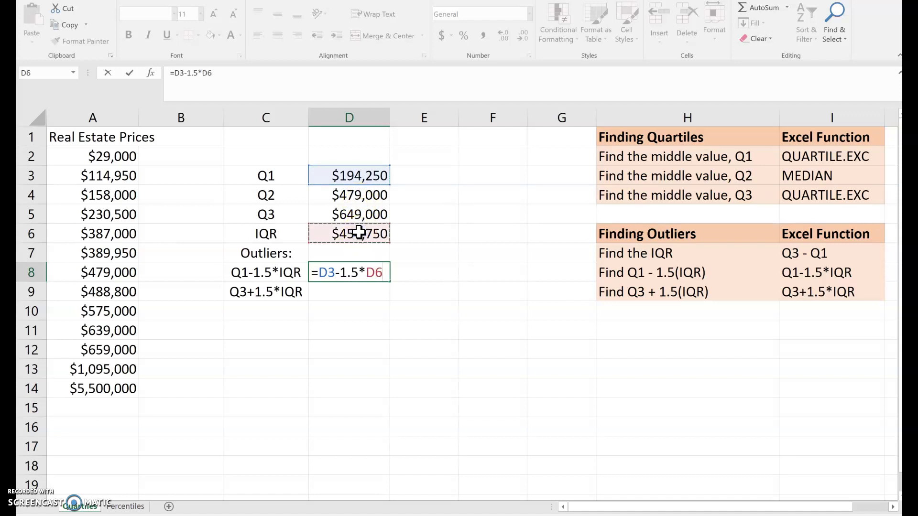
{"action": "key", "text": "Return"}
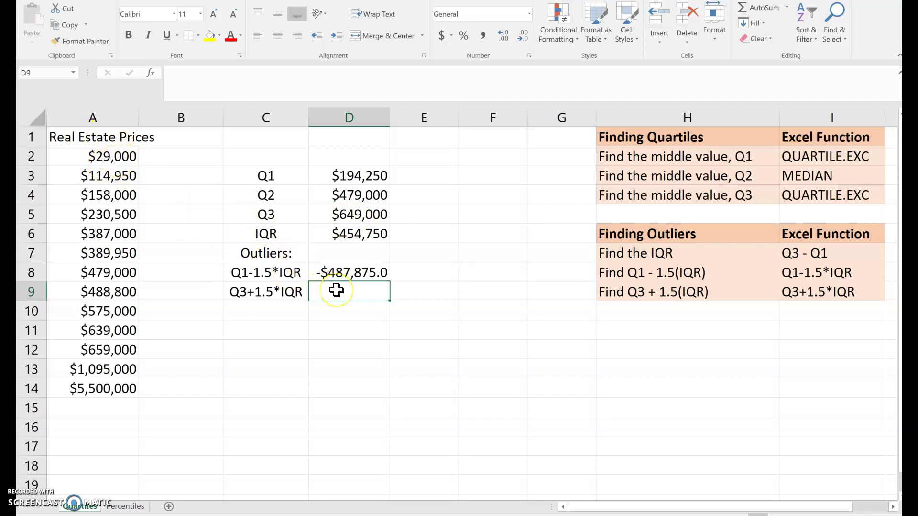
Step: Calculate the upper outlier limit in D9 with the formula =D5+1.5*D6
{"action": "type", "text": "="}
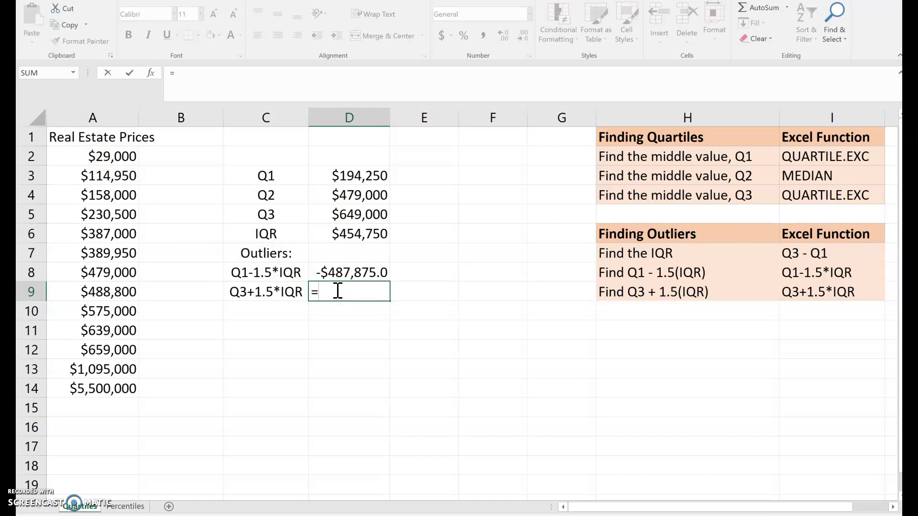
{"action": "left_click", "coordinate": [343, 214]}
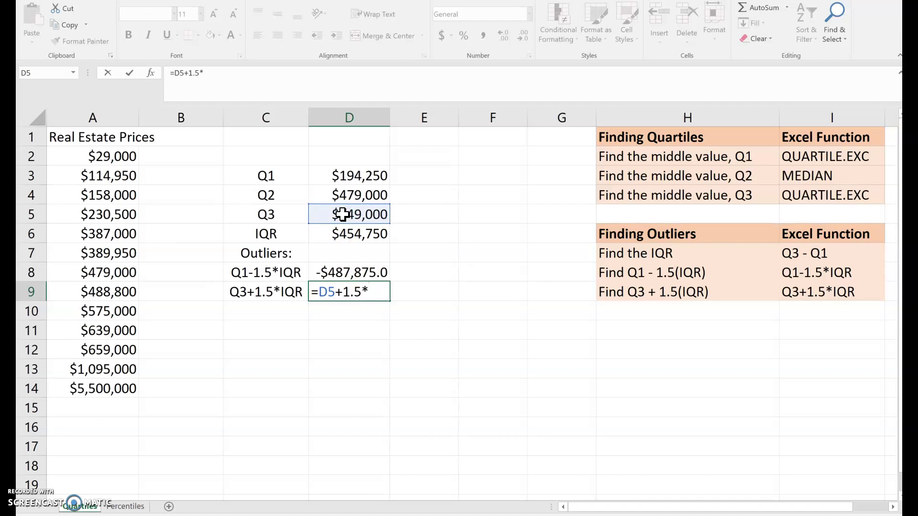
{"action": "type", "text": "+1.5*"}
{"action": "left_click", "coordinate": [344, 234]}
{"action": "key", "text": "ctrl+Return"}
{"action": "key", "text": "Return"}
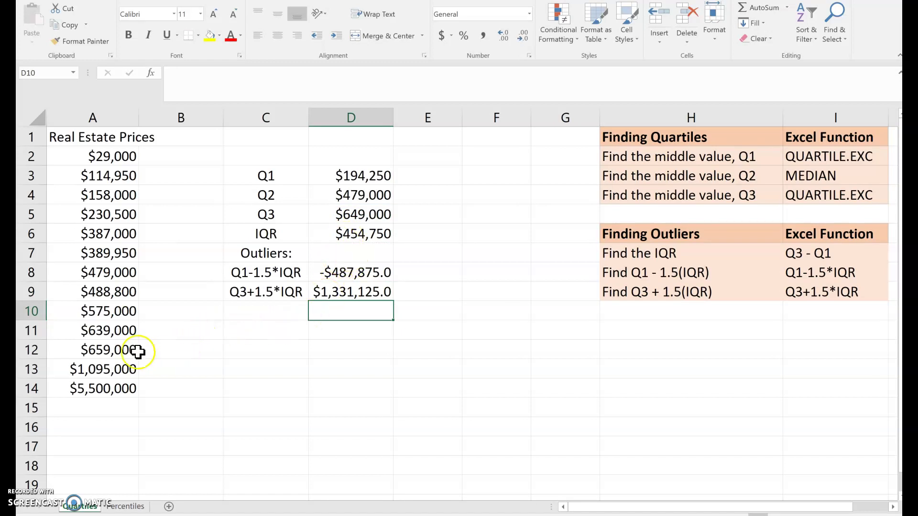
Step: Annotate the $5,500,000 price in row 14 with ">1,331,125" in B14 and "Outlier" in C14
{"action": "left_click", "coordinate": [123, 390]}
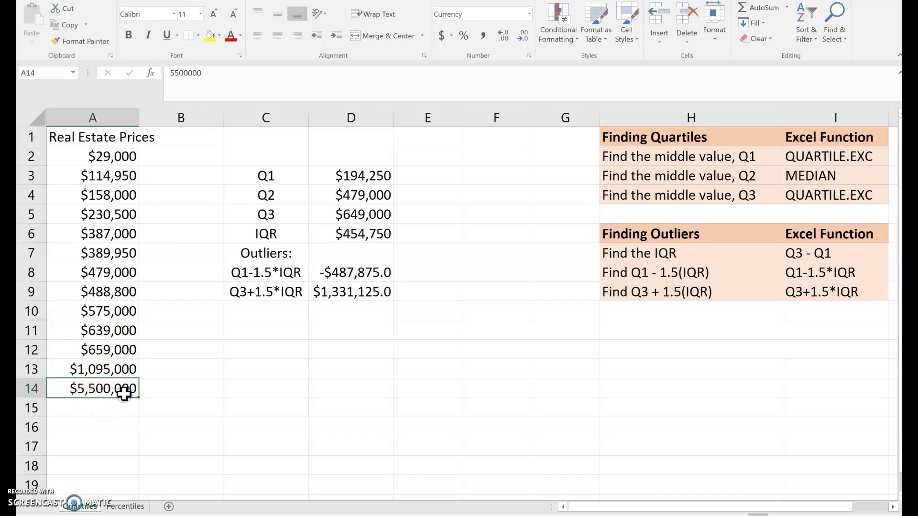
{"action": "left_click", "coordinate": [152, 394]}
{"action": "type", "text": ">1,331,125"}
{"action": "key", "text": "Tab"}
{"action": "type", "text": "Outlier"}
{"action": "key", "text": "BackSpace"}
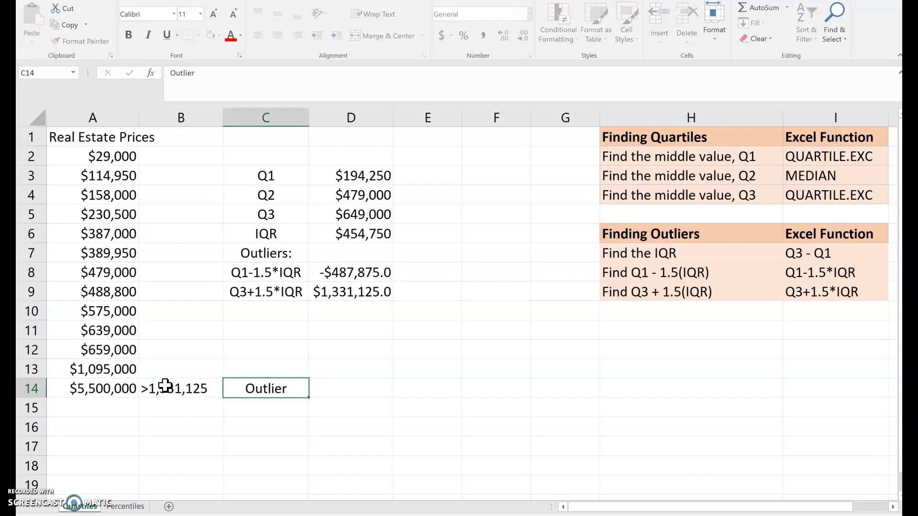
{"action": "key", "text": "Return"}
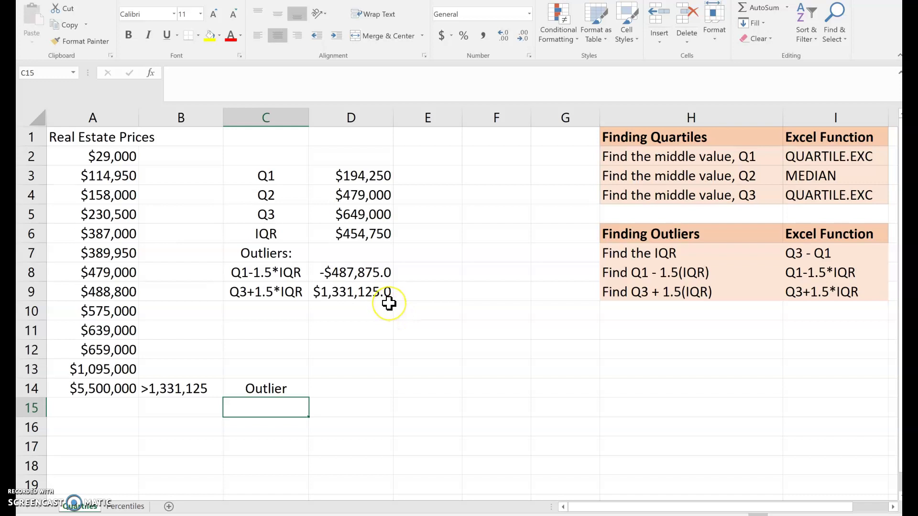